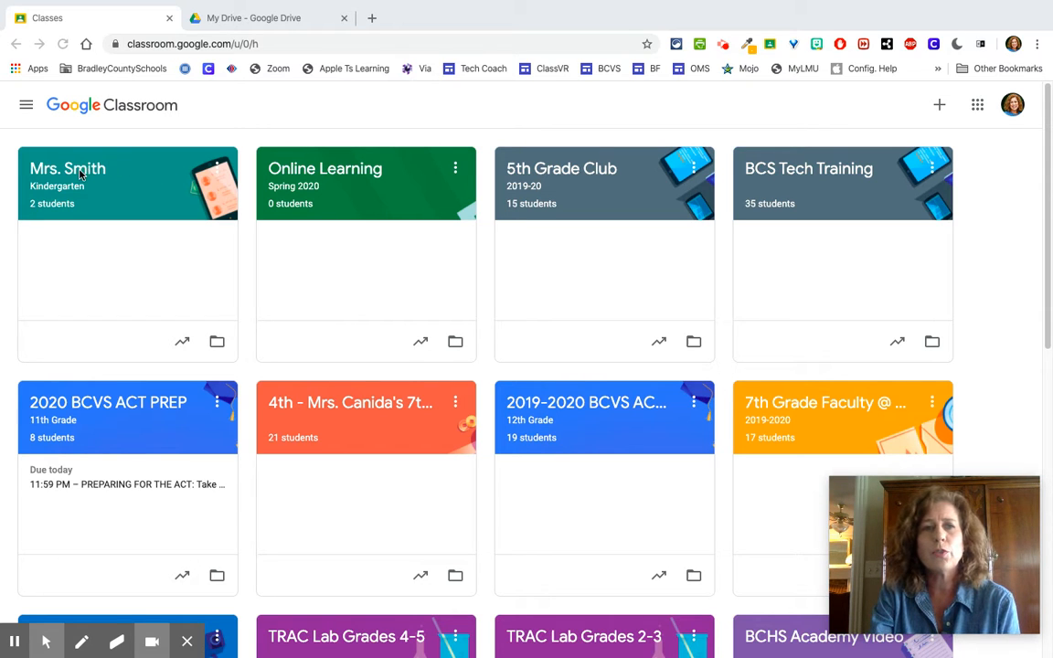
Step: Open the Kindergarten class and start a new assignment in its classwork
click(81, 173)
click(80, 174)
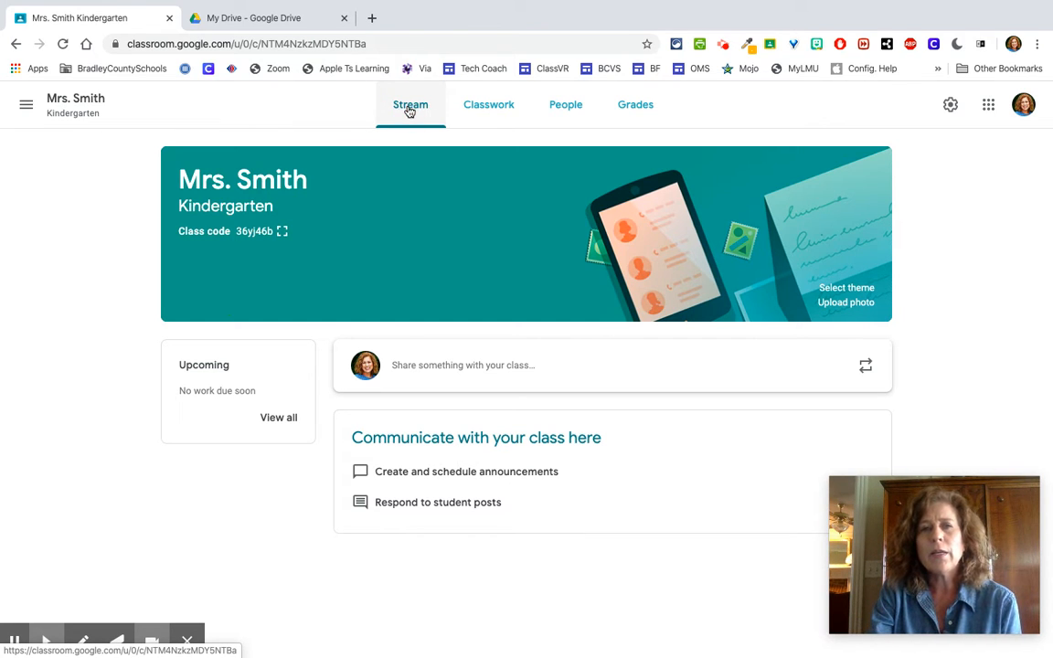
click(483, 108)
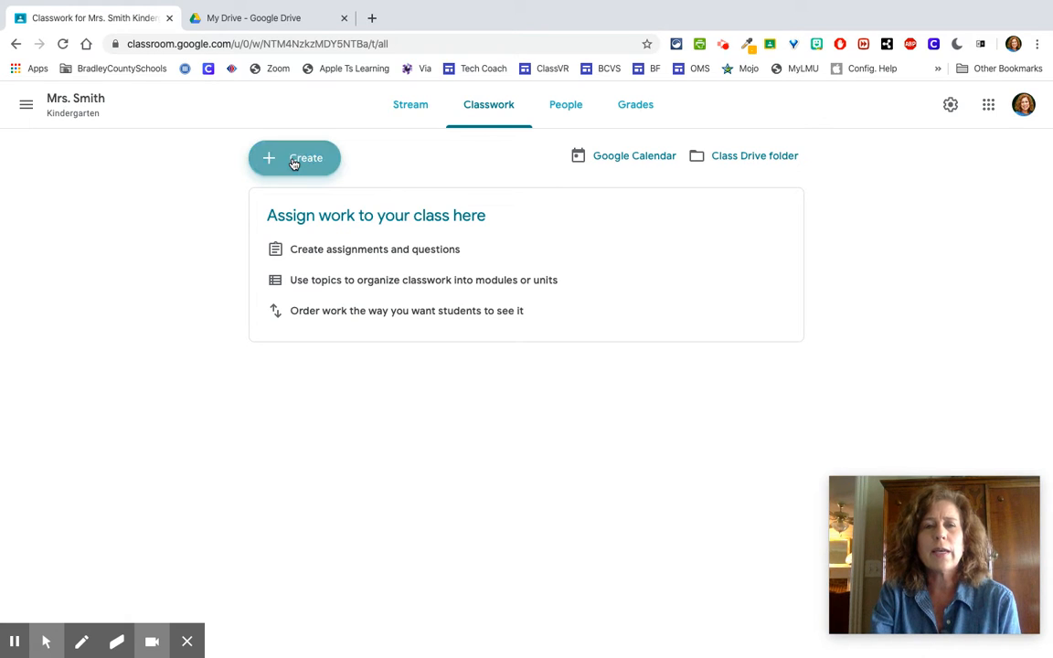
click(294, 161)
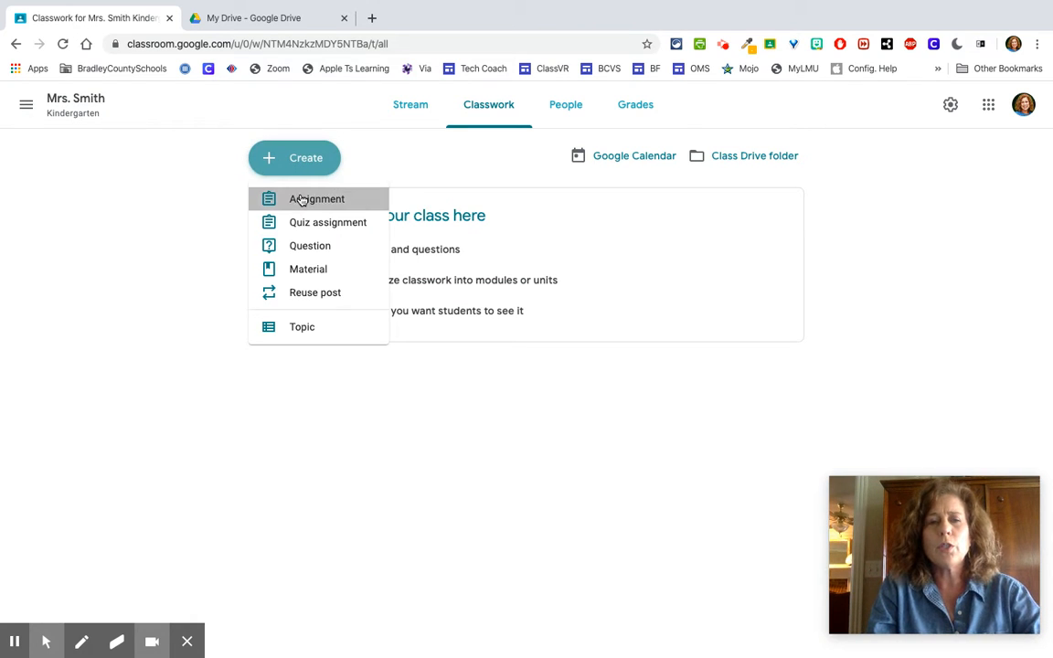
click(302, 200)
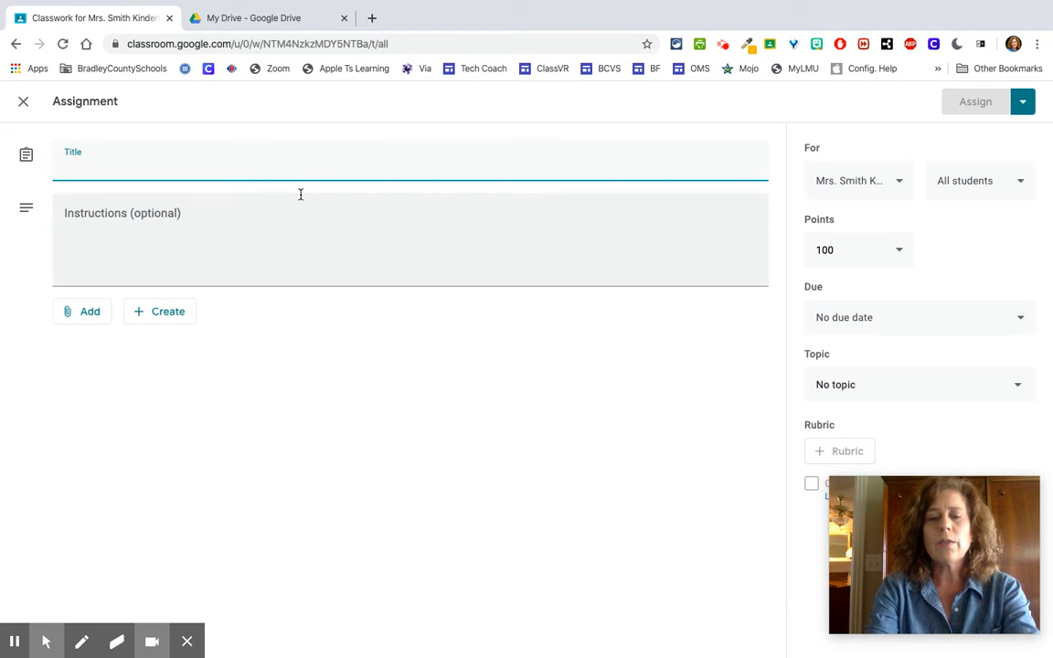
Step: Title the assignment "Narrative Essay" and enter instructions to read the attached passage, write a response in the Google Doc and "turn in"
text(Narrative Essay)
click(253, 214)
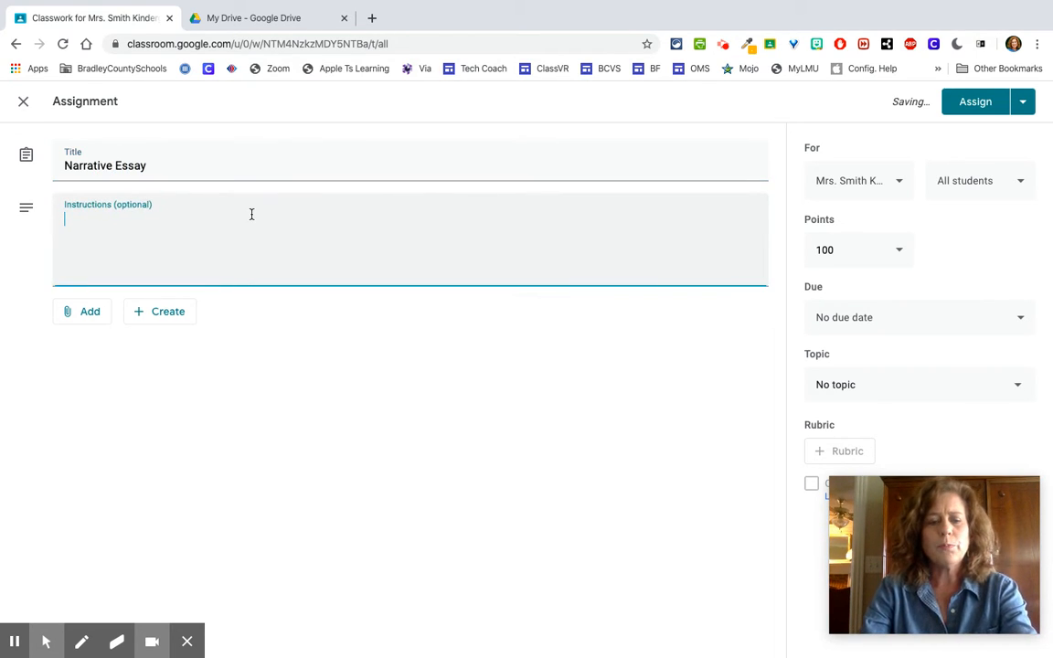
text(See instructions below: 1. Read the attached passage 2. Use the Google Doc to write a response 3. Don't forget to "turn in")
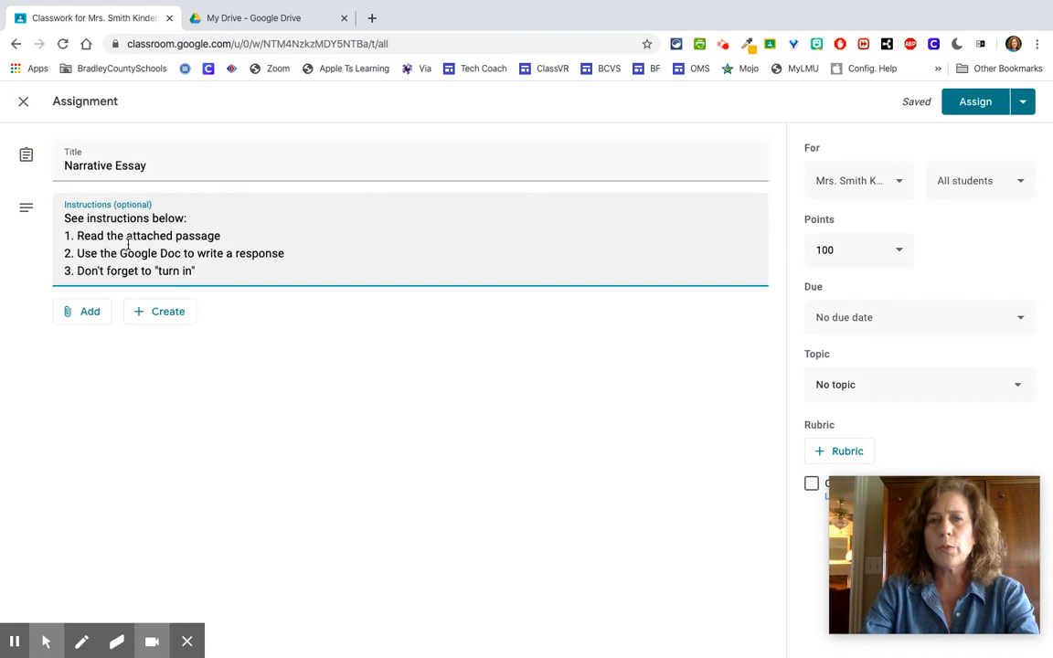
Step: Attach the PDF "An Unlikely Parasite: The Mistletoe" from Google Drive to the assignment
click(80, 315)
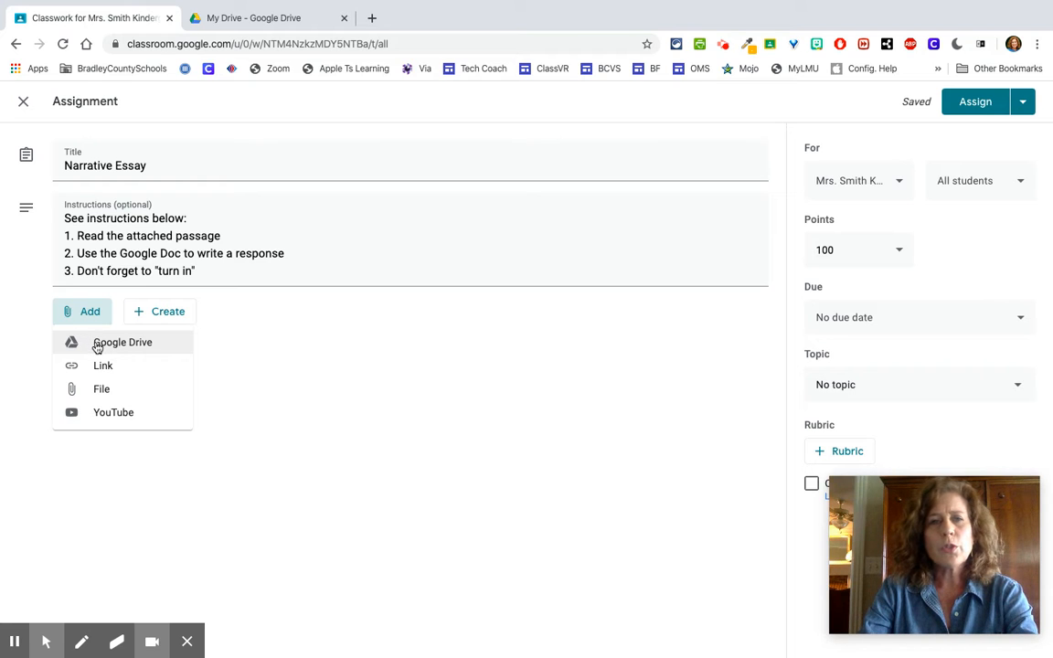
click(97, 344)
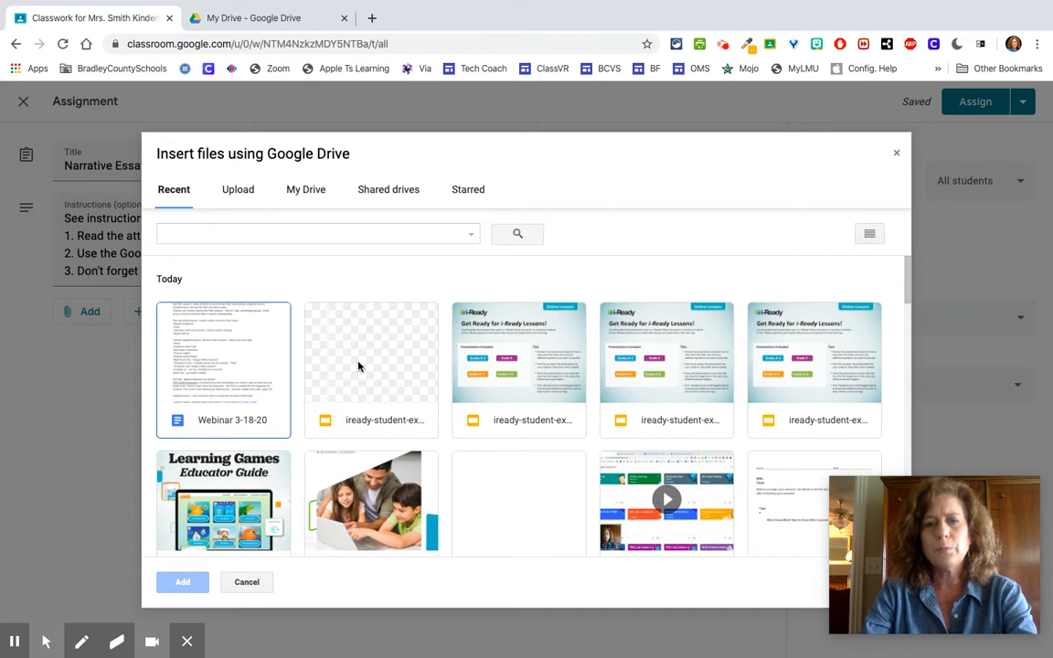
scroll(356, 369, down, 2)
scroll(358, 365, down, 3)
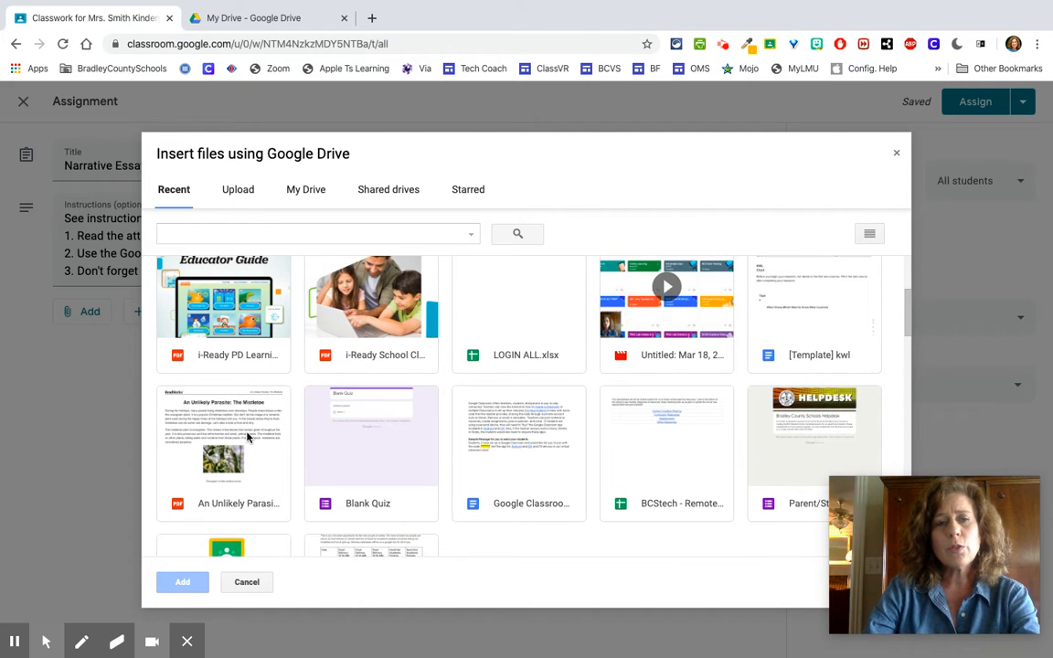
click(247, 438)
click(189, 583)
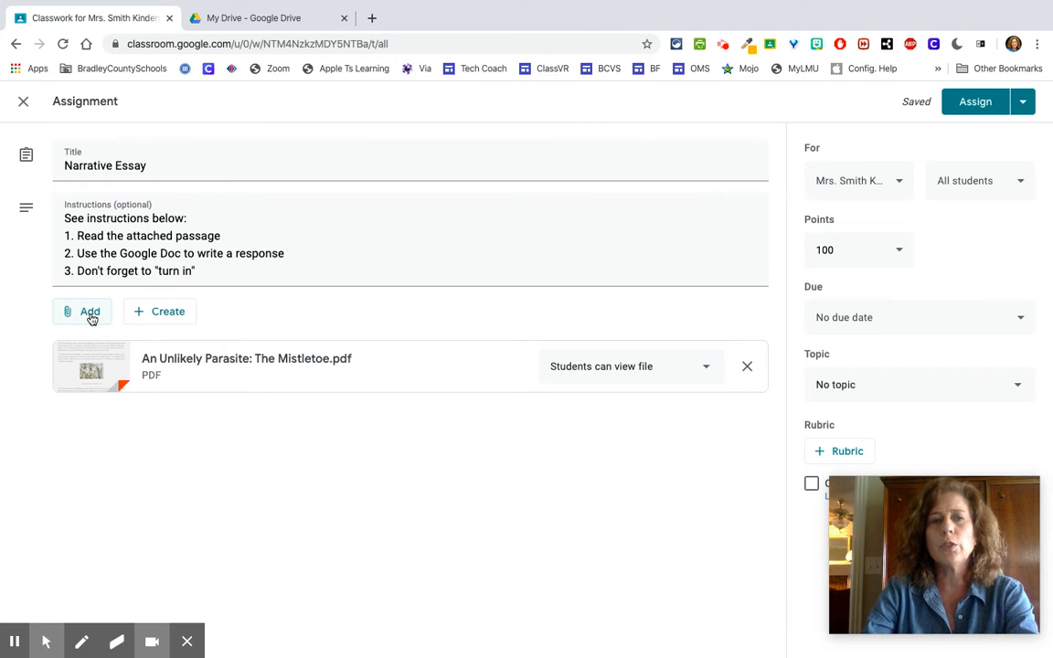
Step: Attach the "[Template] kwl" document from Google Drive and set it to make a copy for each student
click(90, 312)
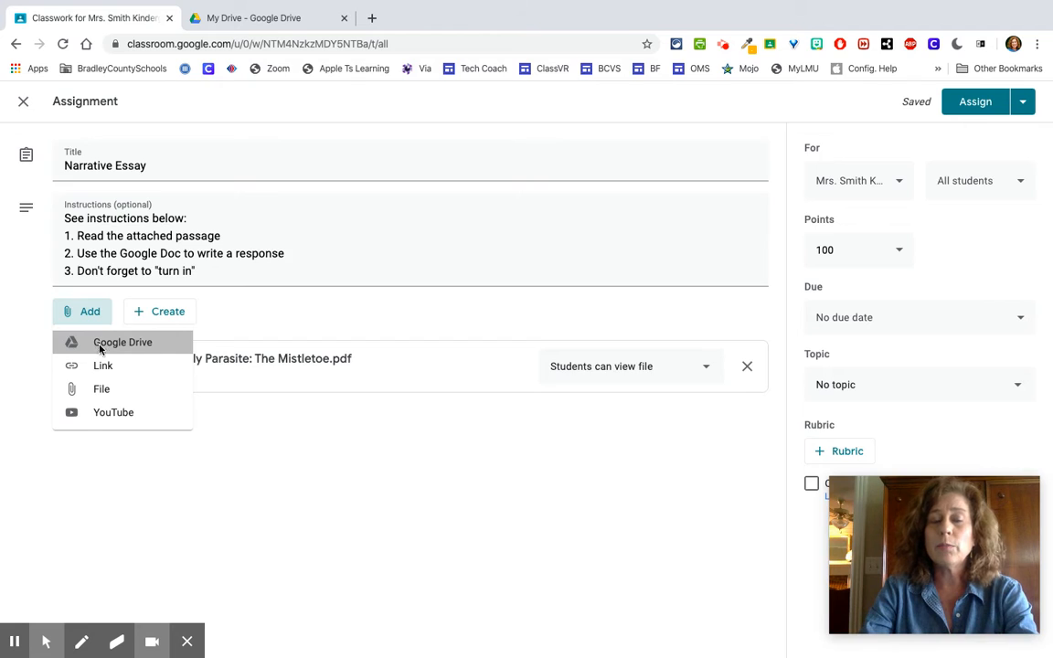
click(100, 348)
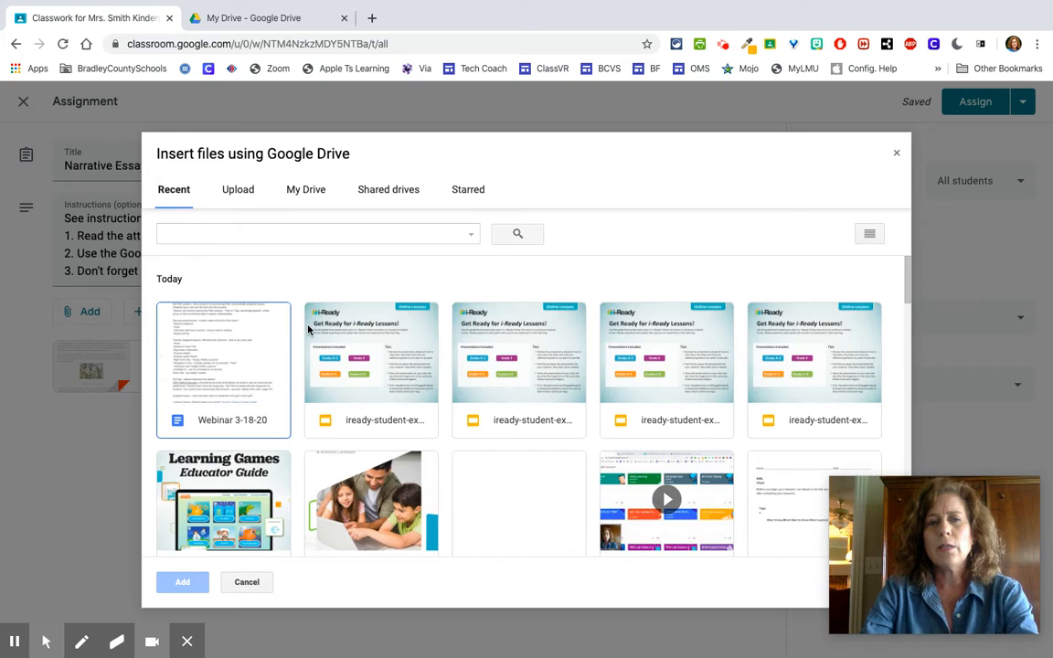
scroll(323, 407, down, 5)
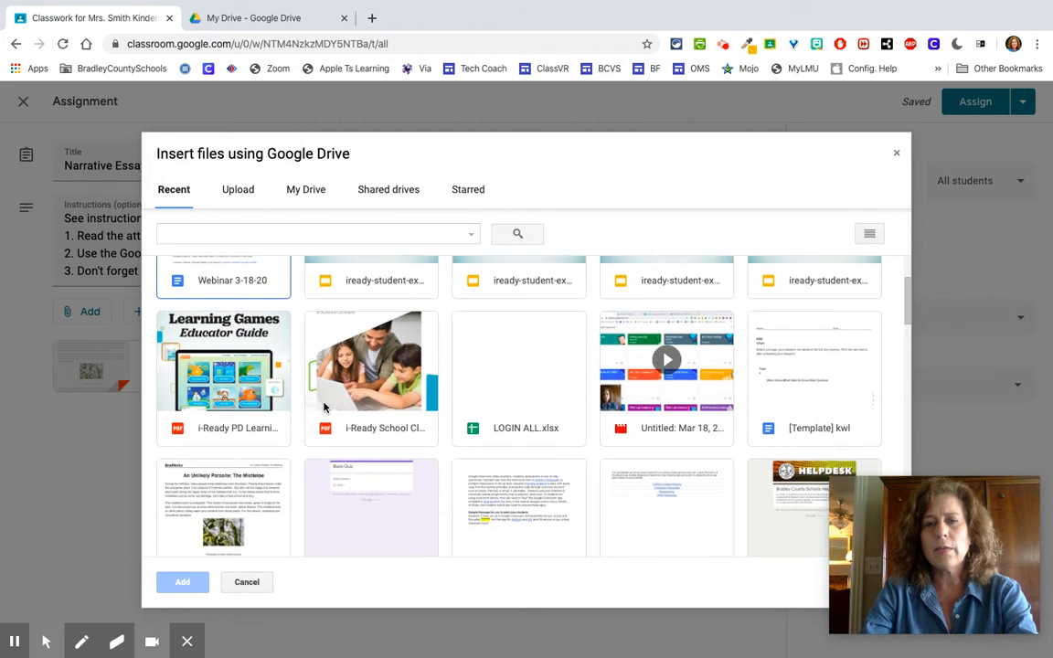
scroll(323, 407, down, 1)
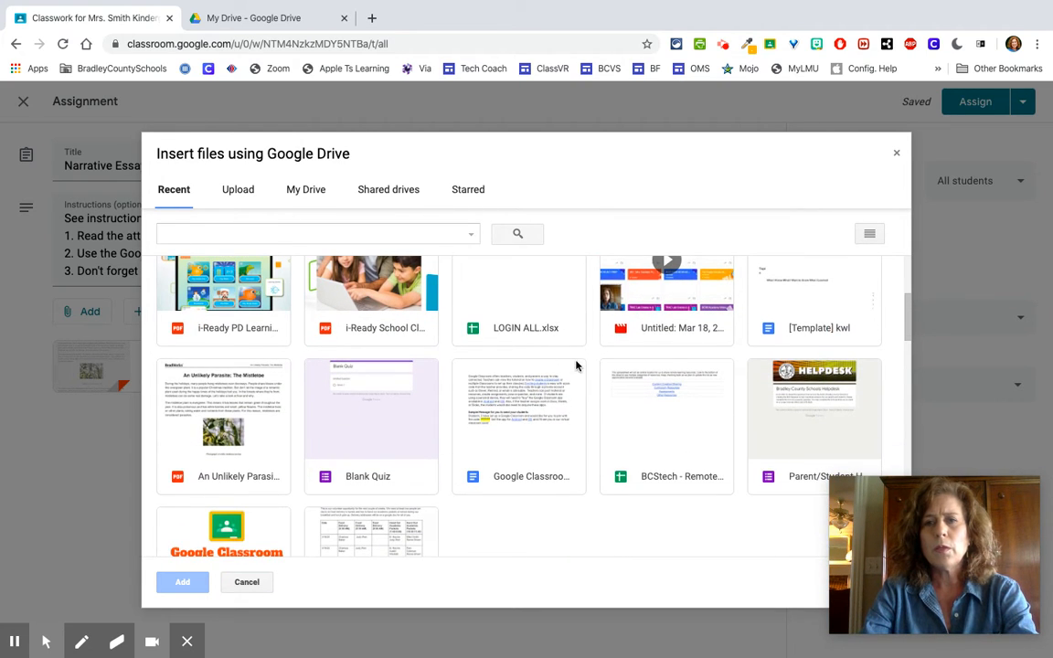
click(783, 322)
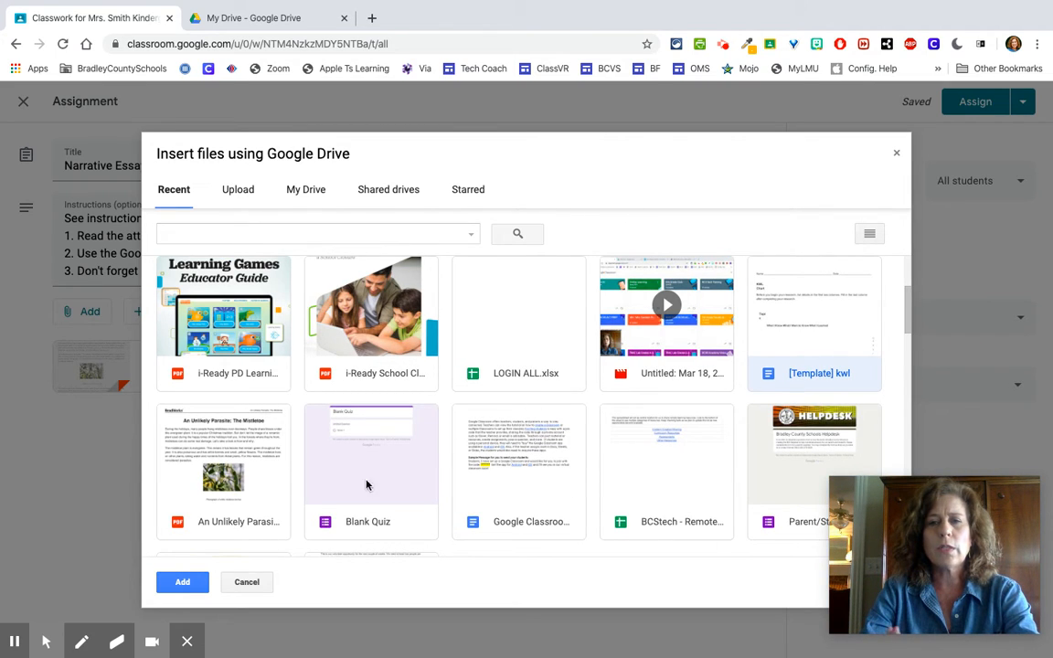
click(182, 582)
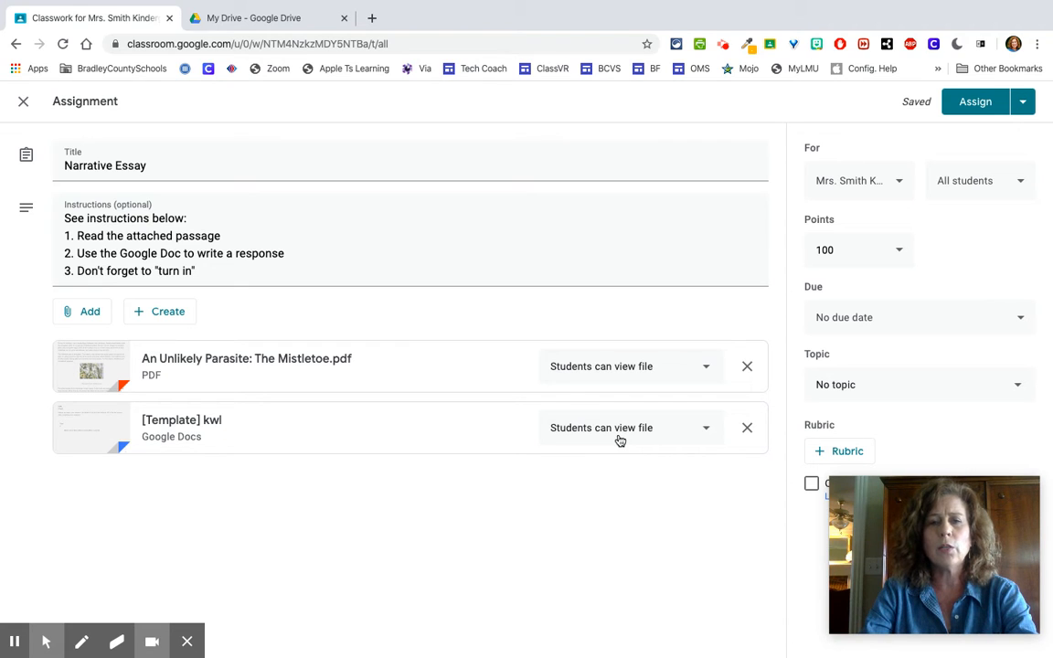
click(708, 430)
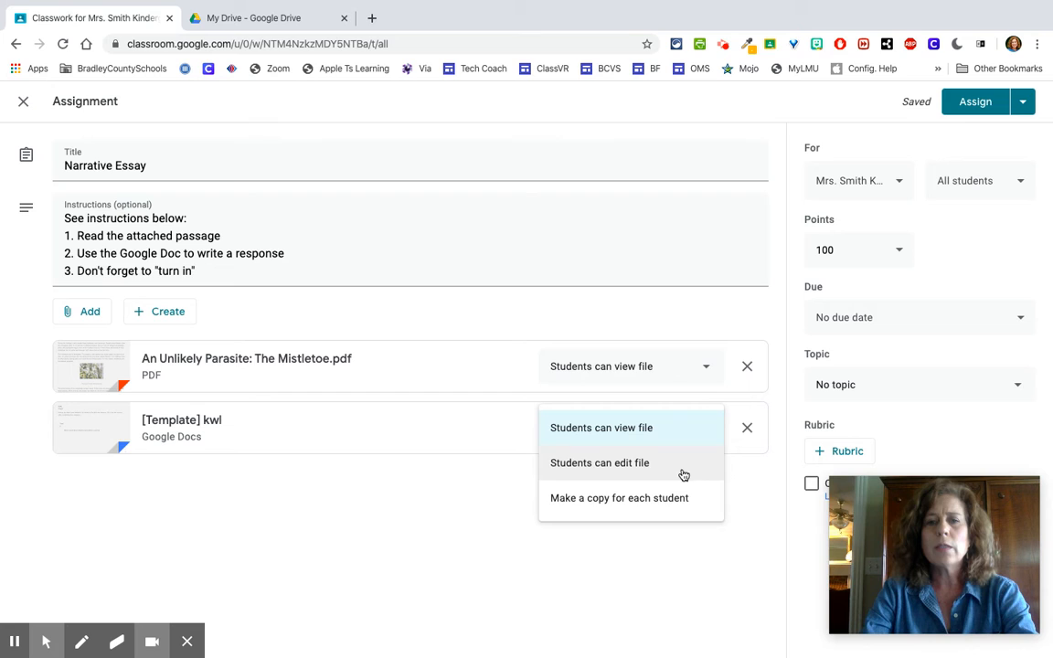
click(673, 498)
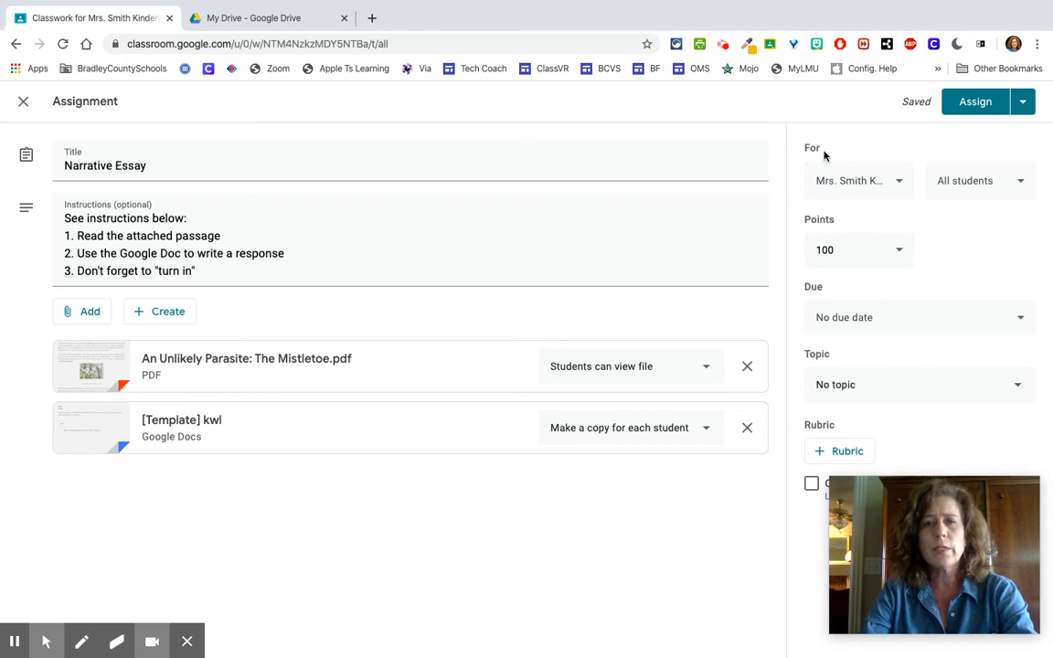
Step: Check the classes available for the assignment, and try limiting it to a single student before reselecting all students
click(898, 184)
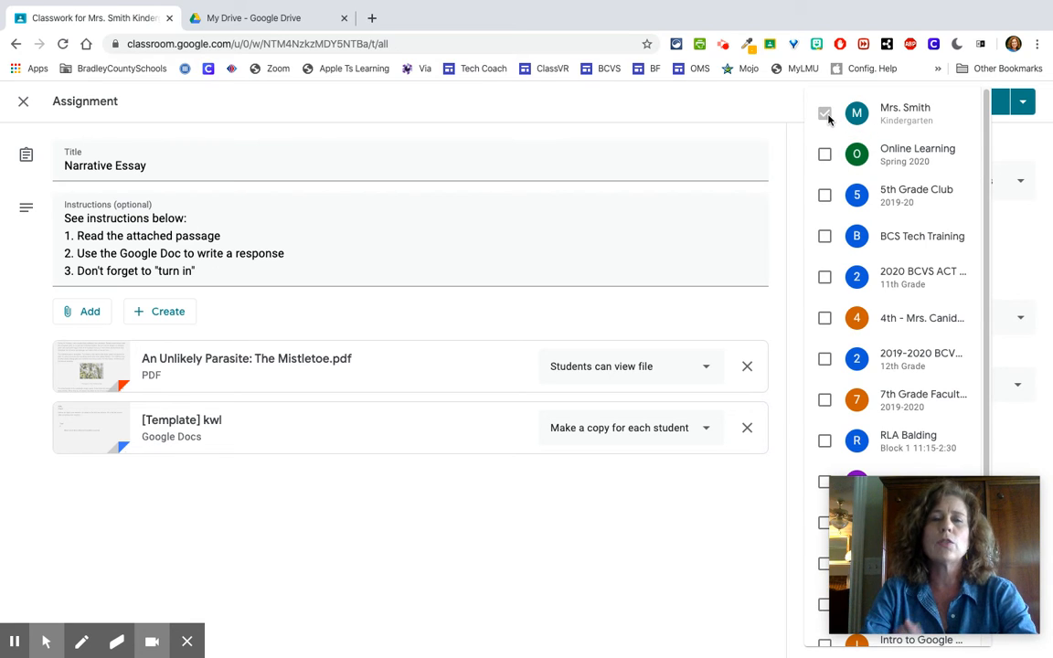
click(783, 110)
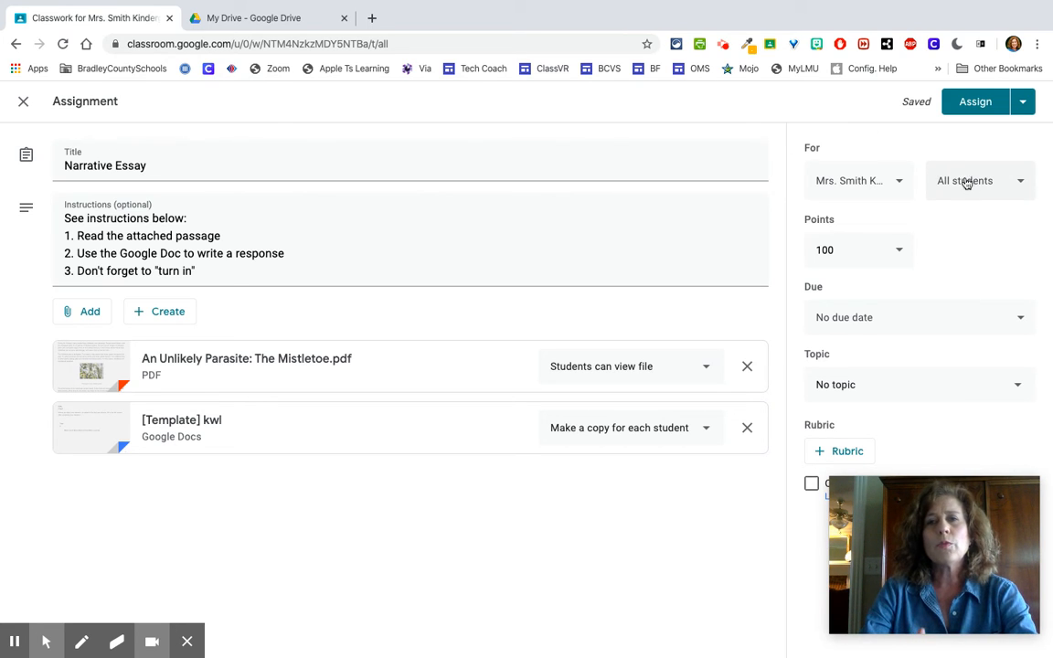
click(1012, 186)
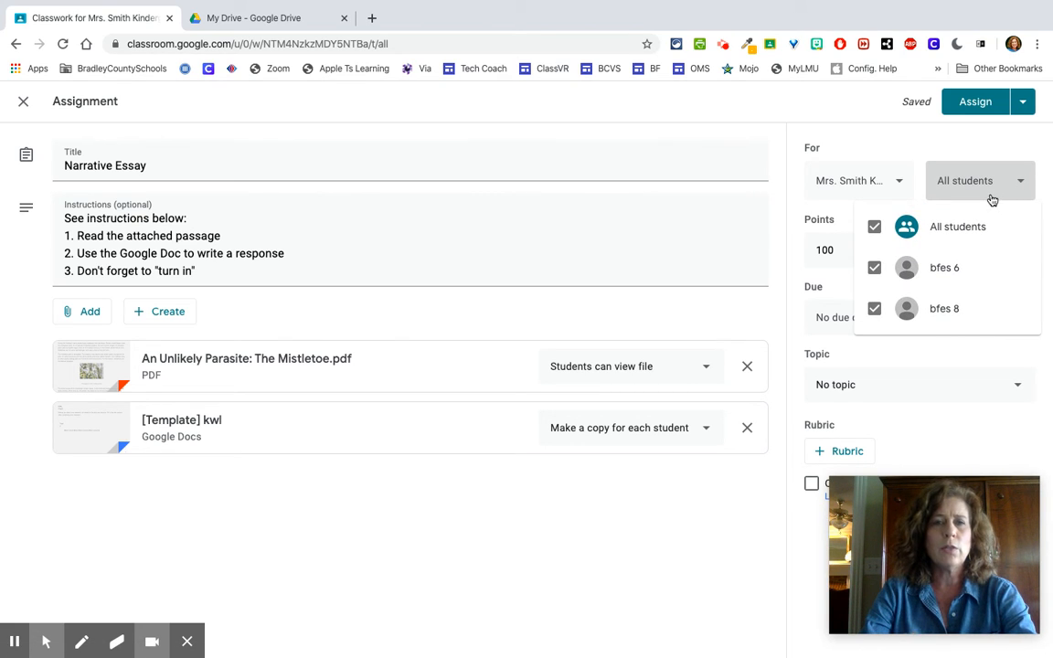
click(874, 227)
click(873, 270)
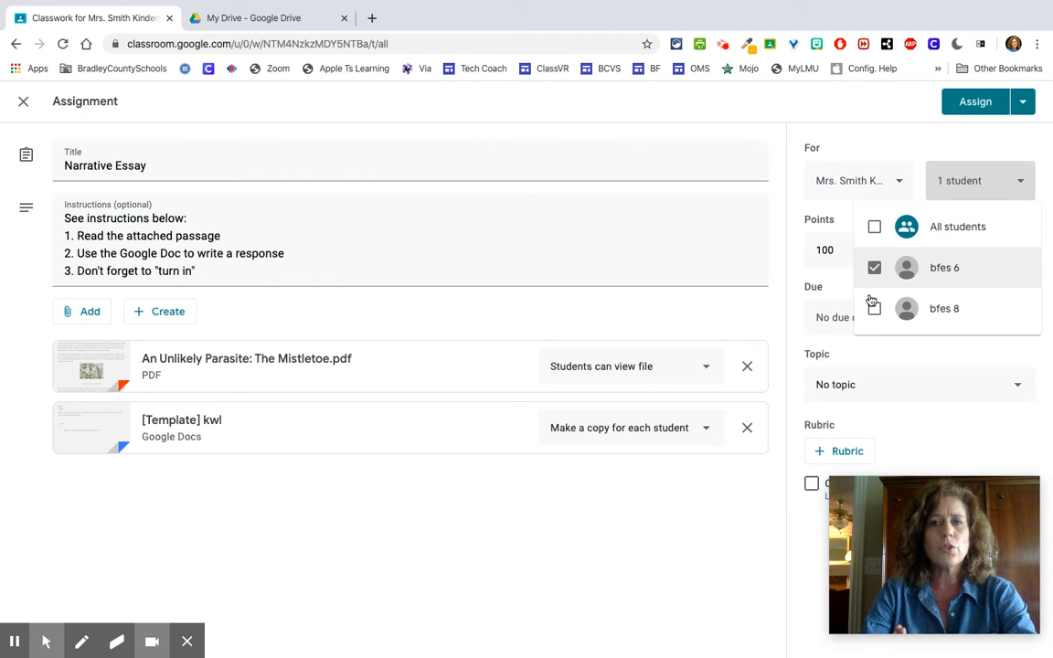
click(875, 308)
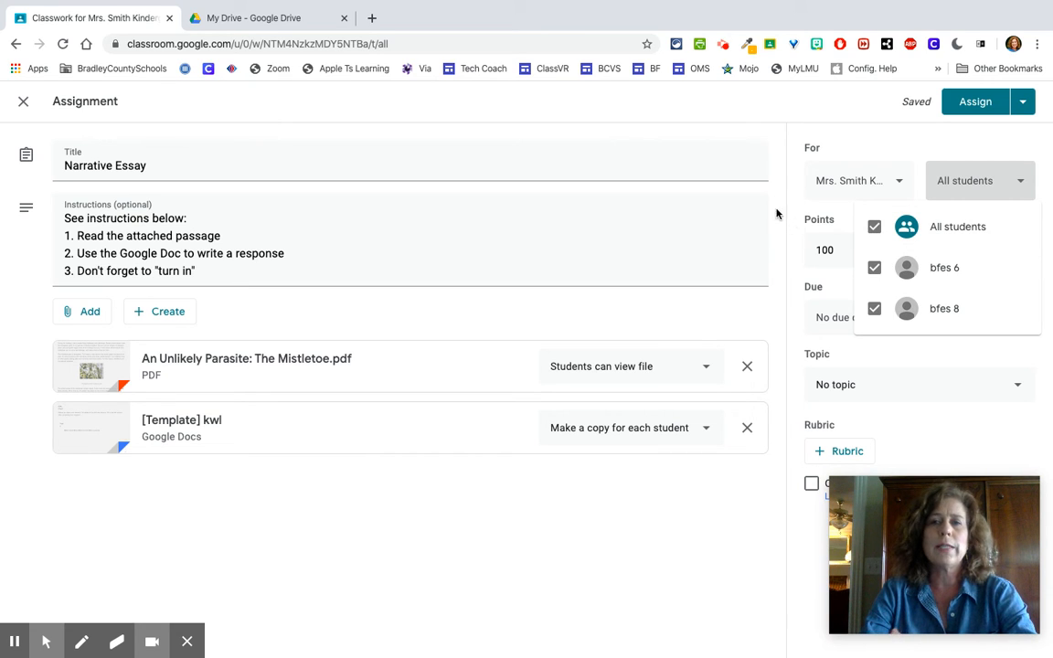
click(857, 357)
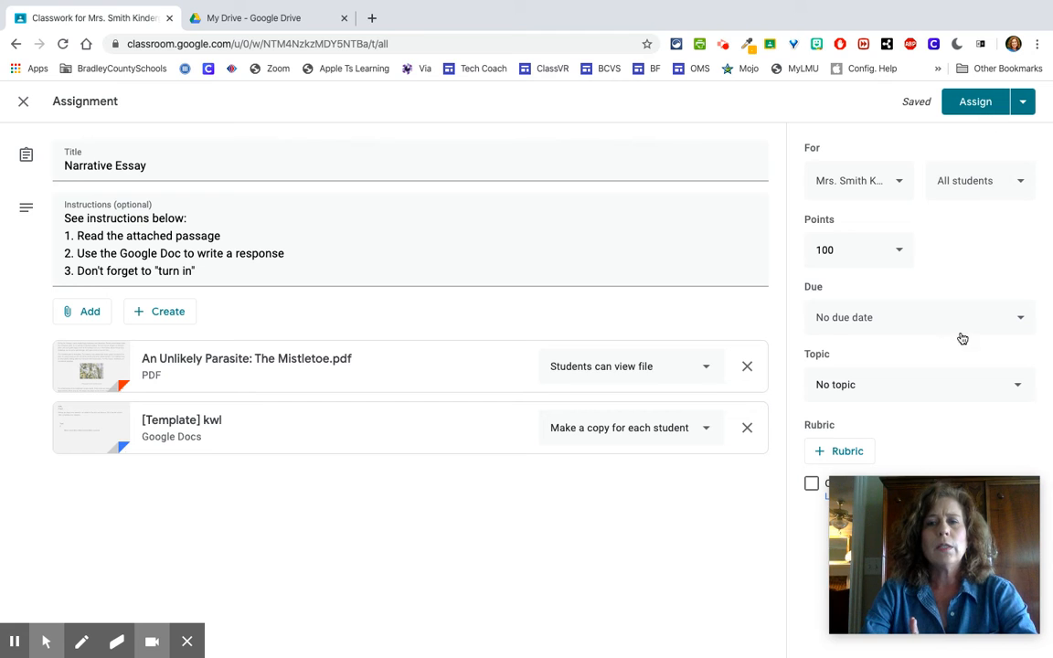
Step: Create a new topic named "Writing" for the assignment
click(969, 393)
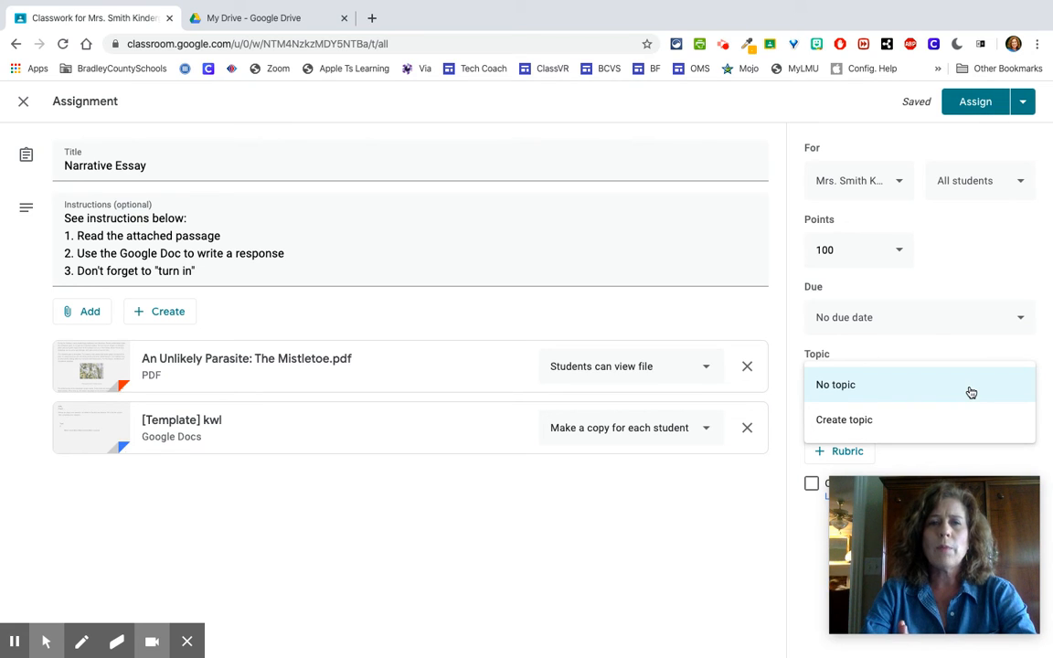
click(885, 420)
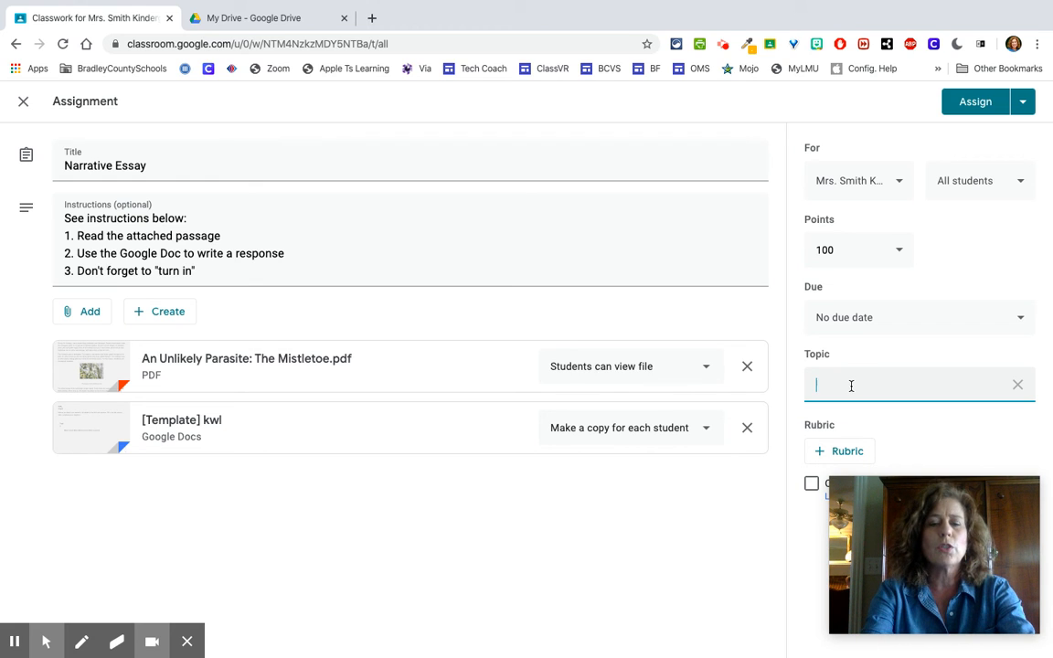
text(Writing)
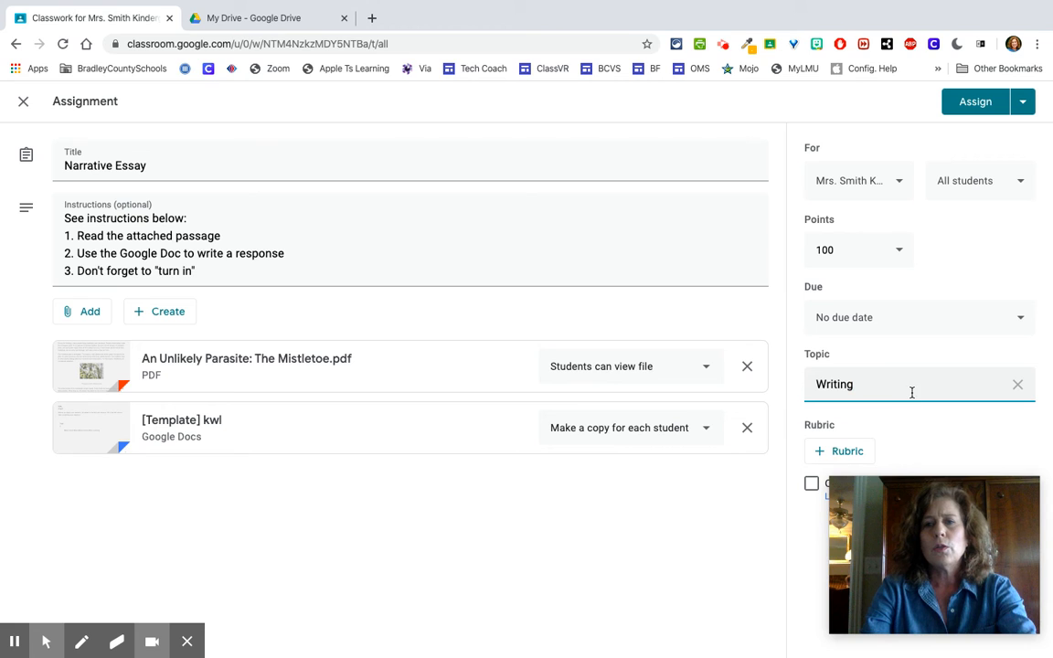
click(903, 422)
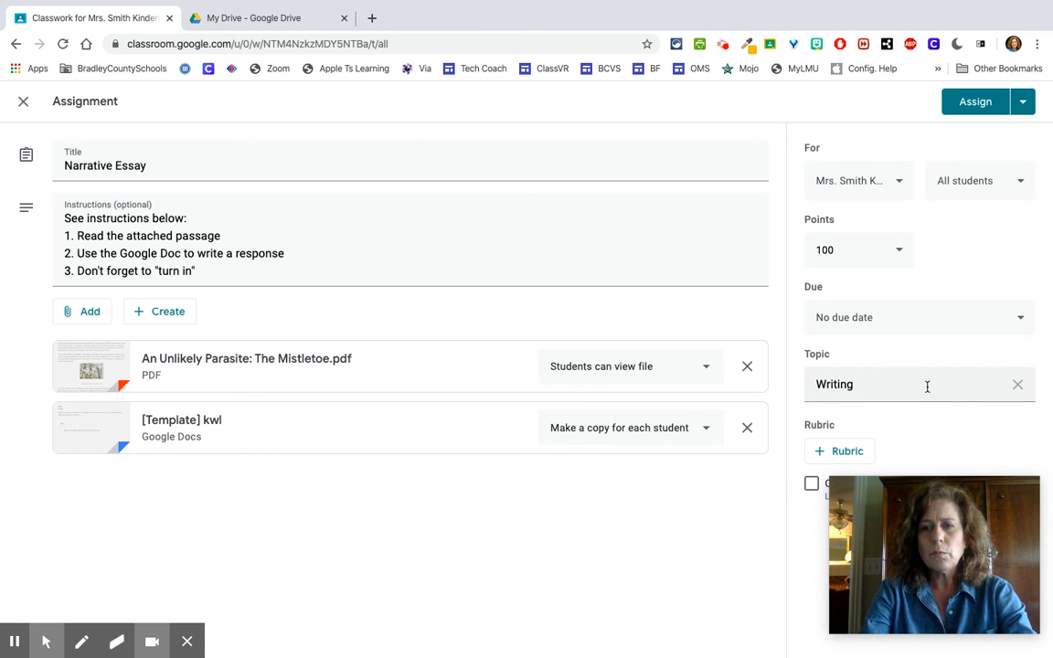
click(927, 387)
click(909, 422)
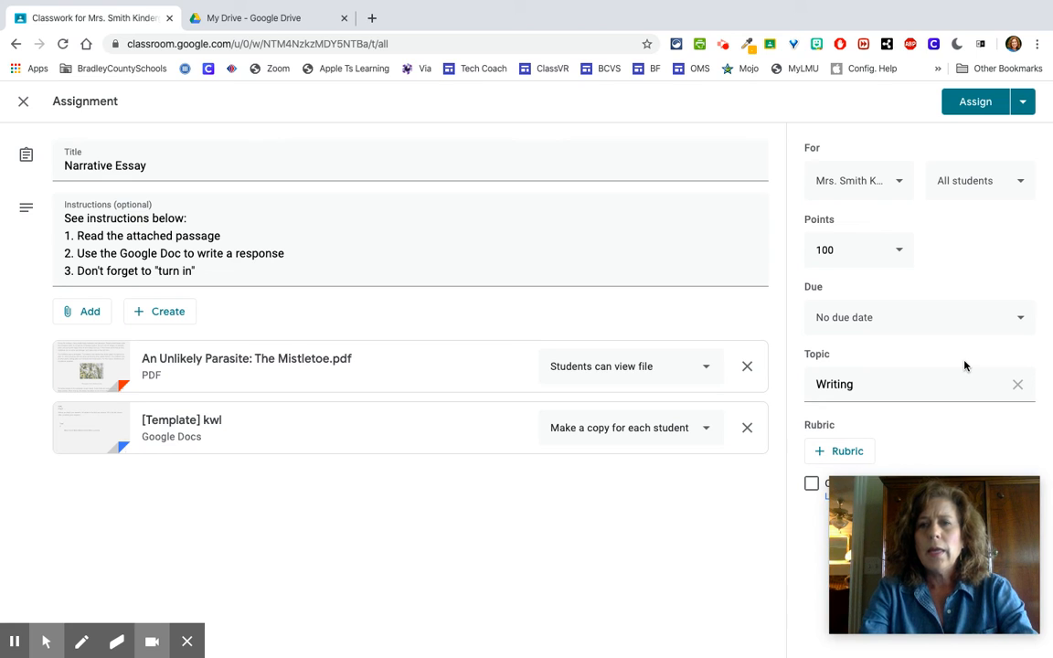
click(1021, 106)
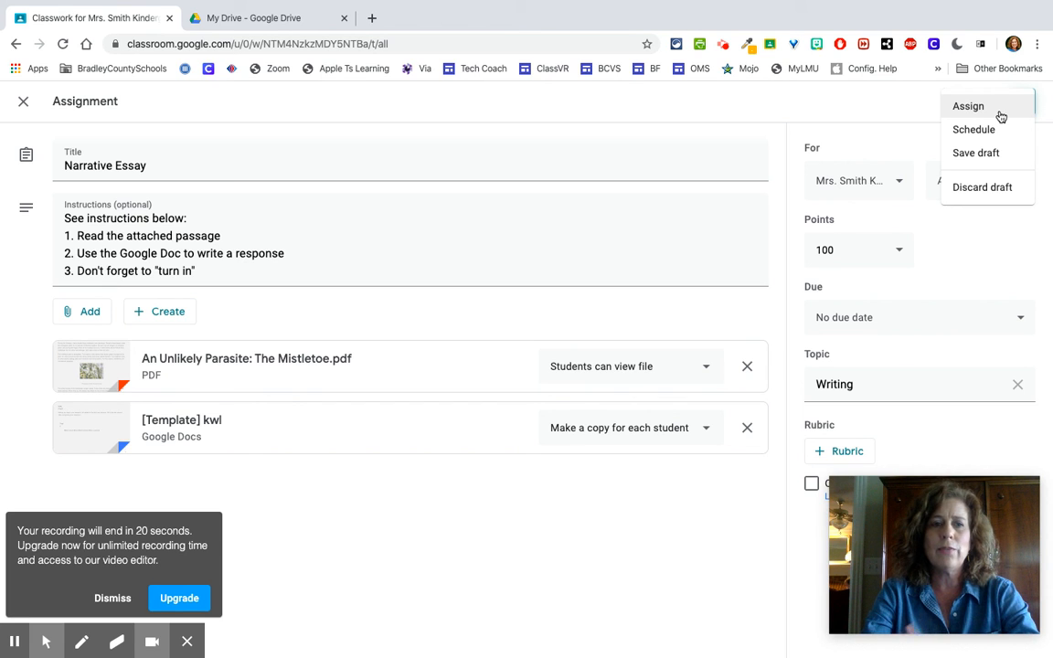
click(919, 103)
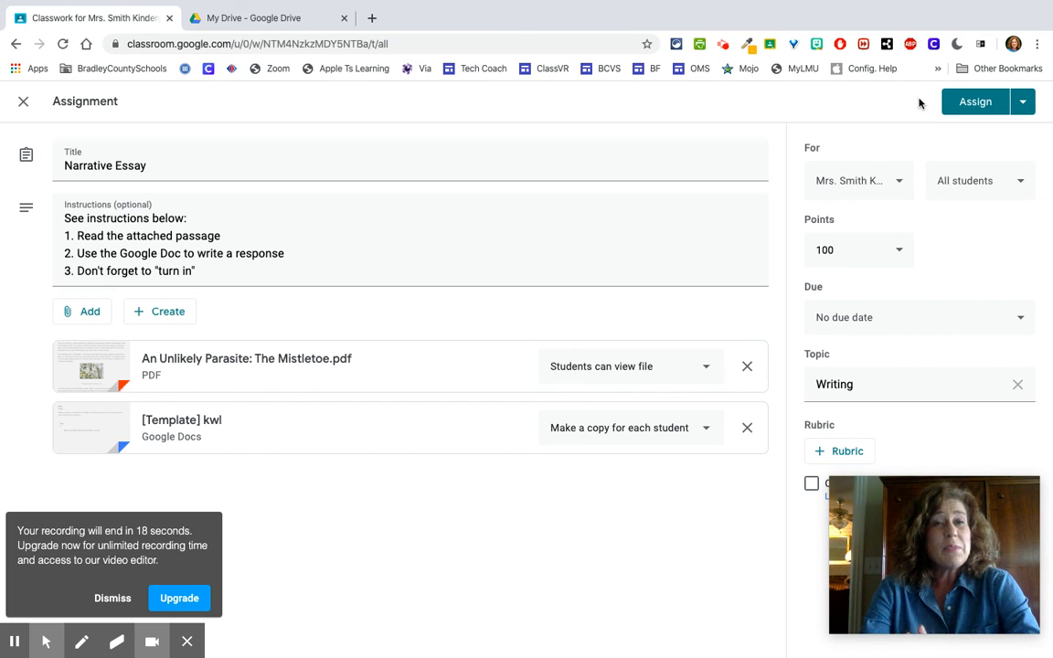